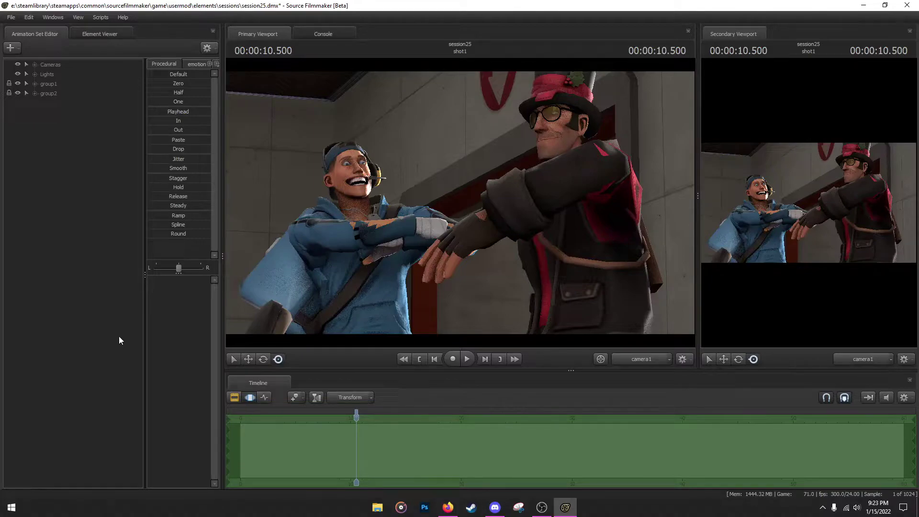
Switch the secondary viewport to the Work Camera and aim it at the sniper.
left_click(860, 359)
left_click_drag(823, 254, 808, 203)
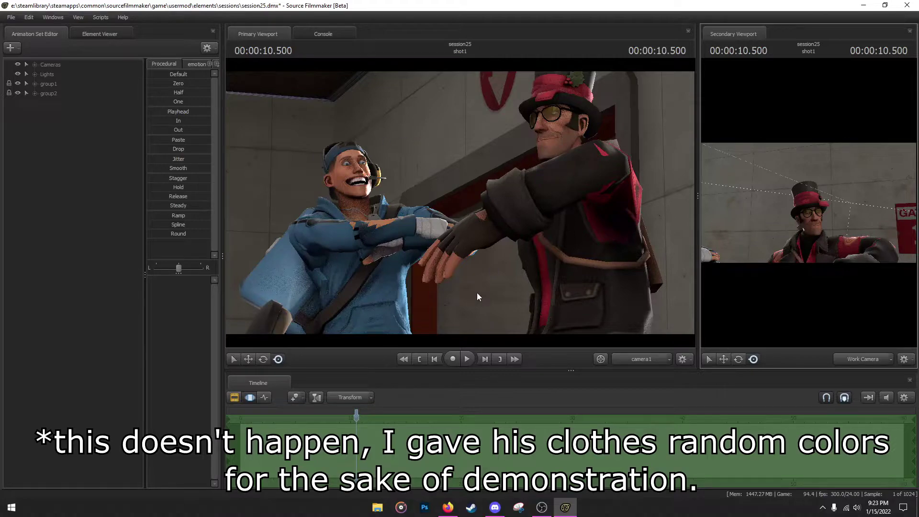
left_click(428, 224)
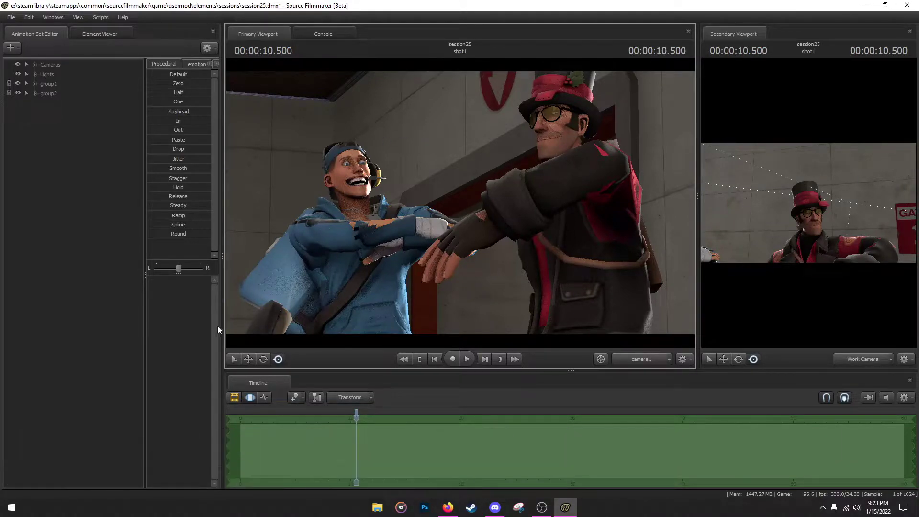
Switch to Firefox and examine the RGB values in the single-color table of the Paint Can wiki page.
left_click(447, 508)
scroll(290, 300, "down", 5)
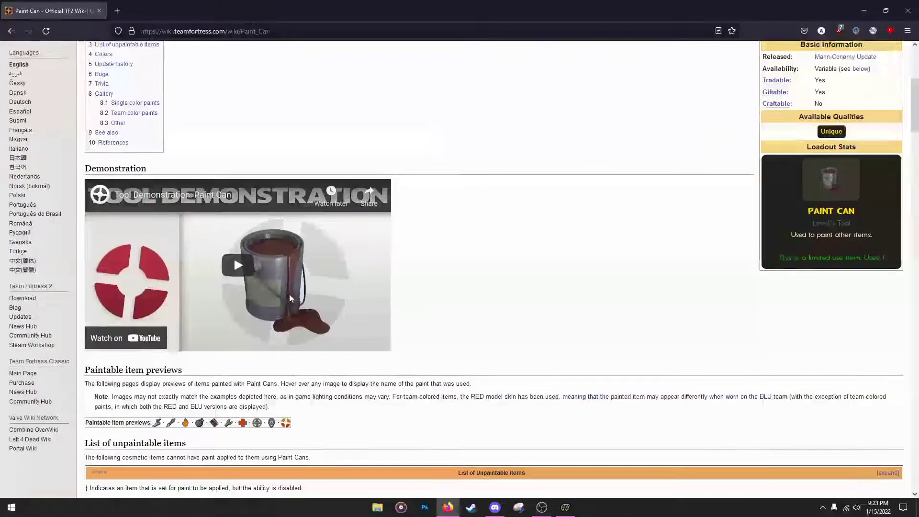
mouse_move(286, 201)
left_mouse_down()
mouse_move(334, 202)
mouse_move(323, 223)
mouse_move(286, 201)
left_mouse_up()
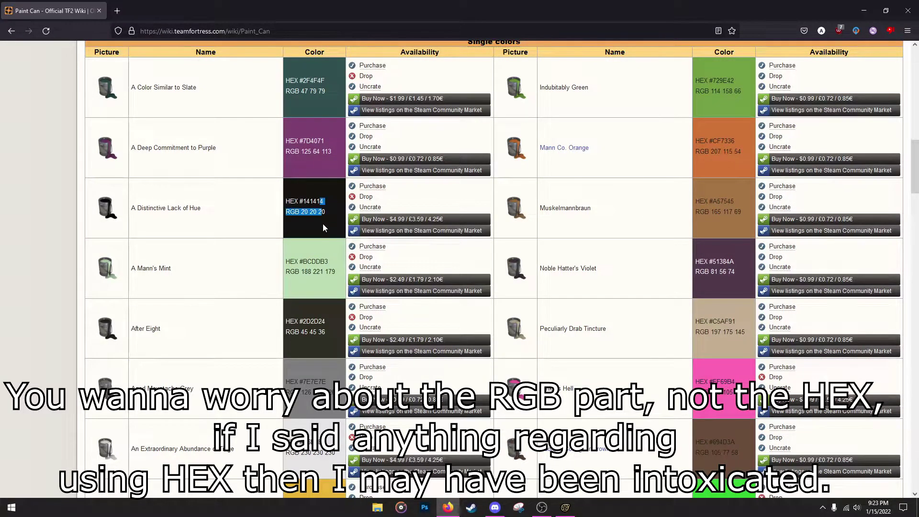
left_click(326, 214)
middle_click_drag(258, 220, 270, 249)
triple_click(318, 267)
left_click(291, 265)
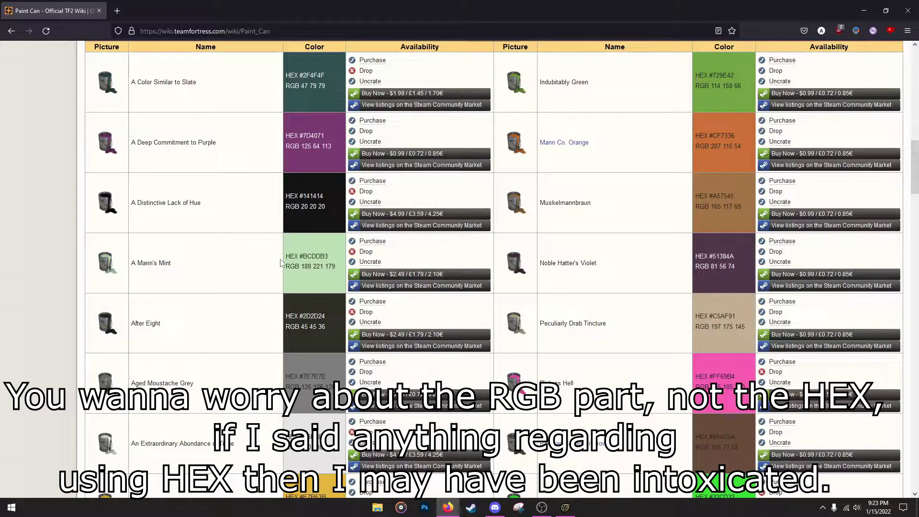
mouse_move(281, 262)
left_mouse_down()
mouse_move(326, 266)
mouse_move(275, 265)
mouse_move(288, 269)
left_mouse_up()
left_click(334, 266)
left_click(288, 268)
middle_click_drag(231, 241, 225, 259)
scroll(228, 263, "up", 4)
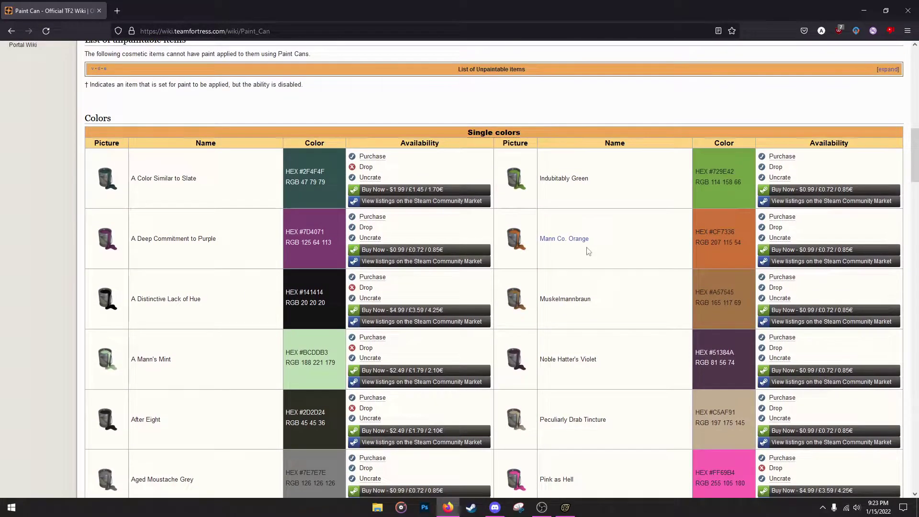
Look up the RGB values of Mann Co. Orange in the single-color table.
left_click_drag(593, 239, 535, 239)
left_click(589, 254)
triple_click(719, 240)
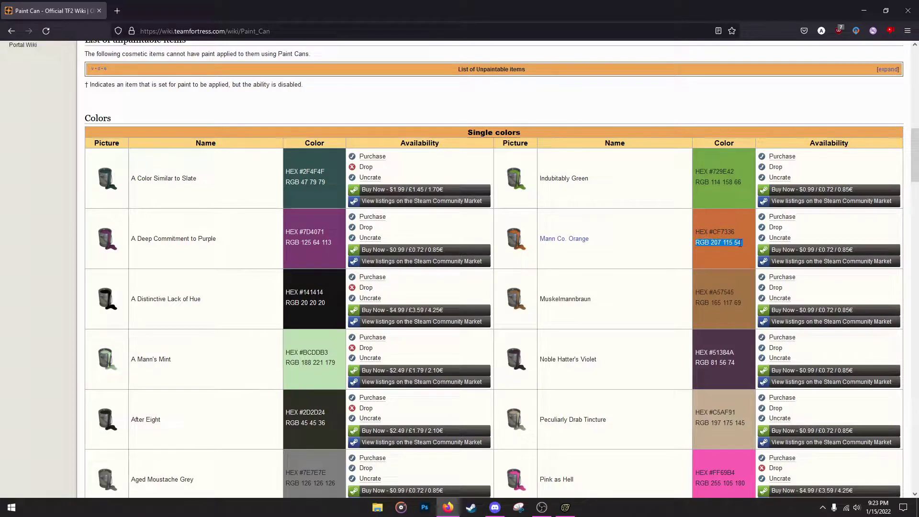
left_click(626, 261)
left_click_drag(697, 242, 727, 239)
left_click(727, 239)
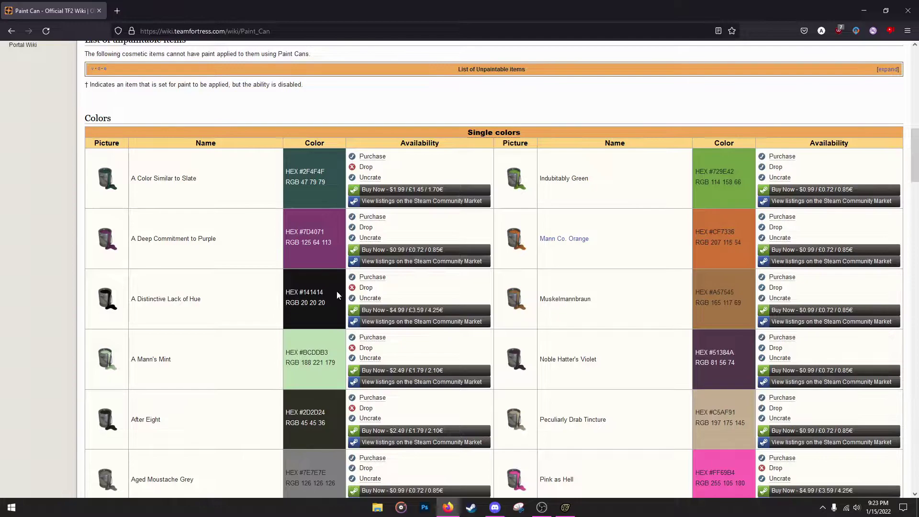
Return to Source Filmmaker, widen the secondary viewport and frame the sniper's hat in it.
left_click(565, 506)
left_click_drag(857, 182, 809, 163)
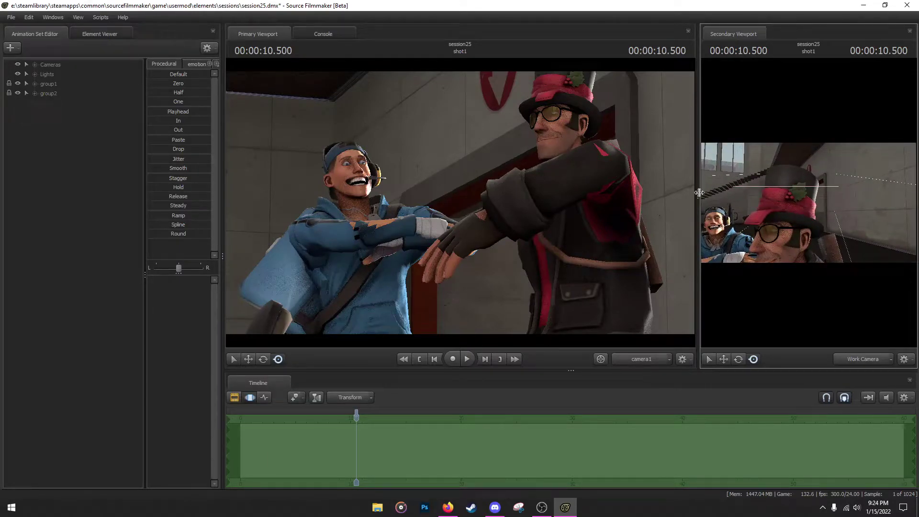
left_click_drag(699, 193, 539, 185)
mouse_move(729, 202)
left_mouse_down()
mouse_move(718, 210)
mouse_move(727, 201)
left_mouse_up()
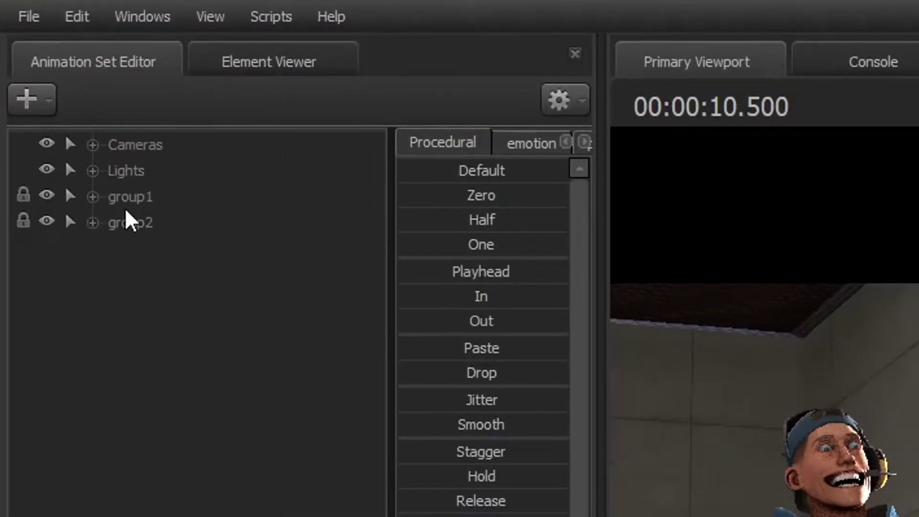
Expand group1 and add override materials to the sniper's winter hat scarf animation set.
left_click(84, 152)
left_click(68, 150)
left_click(140, 396)
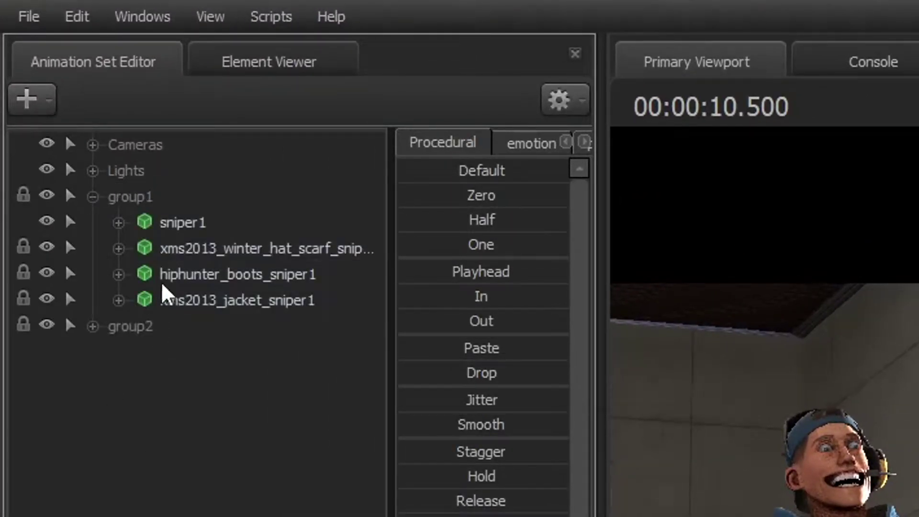
left_click(242, 248)
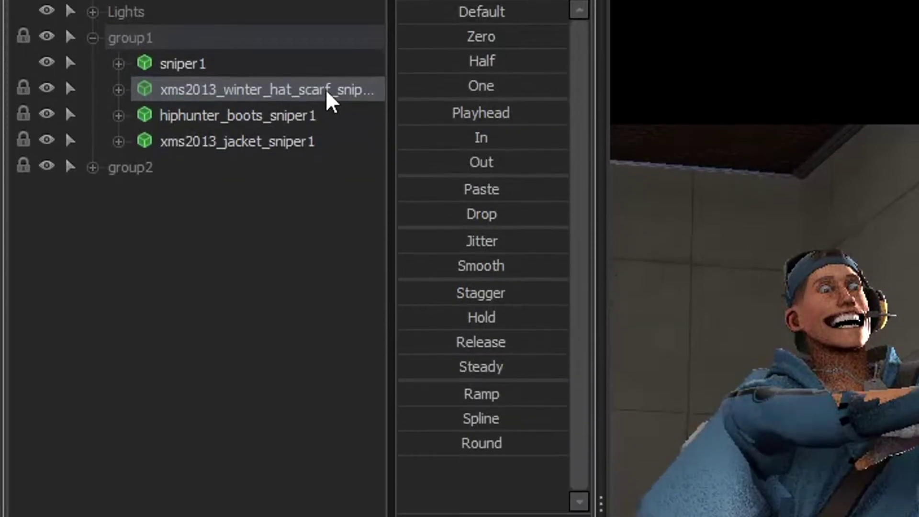
right_click(276, 39)
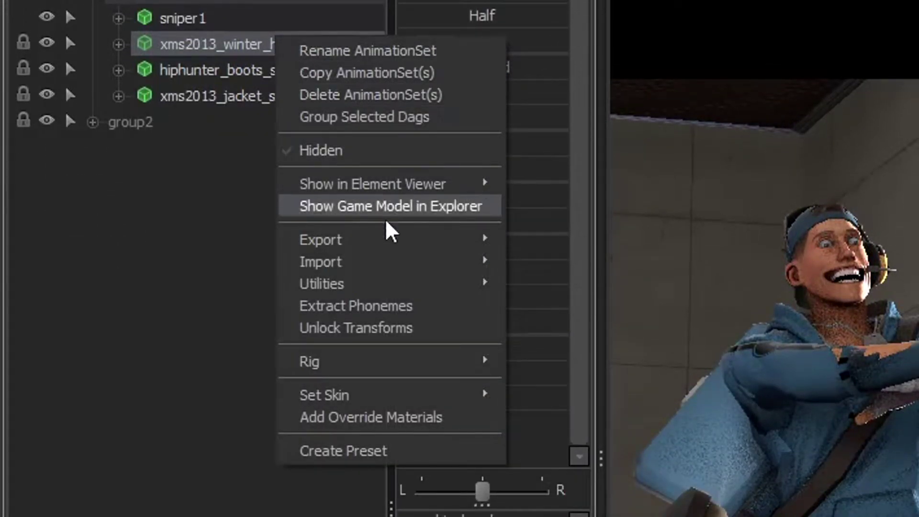
left_click(388, 429)
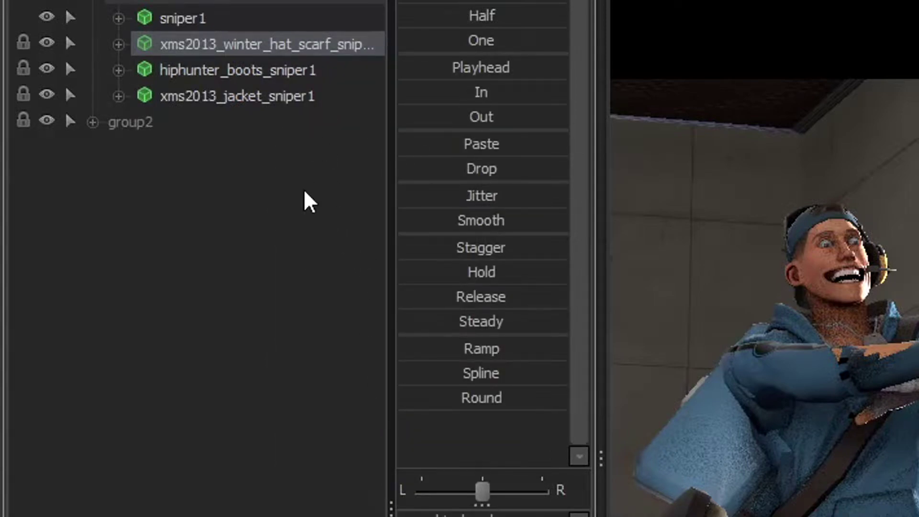
Show the winter hat scarf's Model in the Element Viewer and expand its materials.
right_click(211, 39)
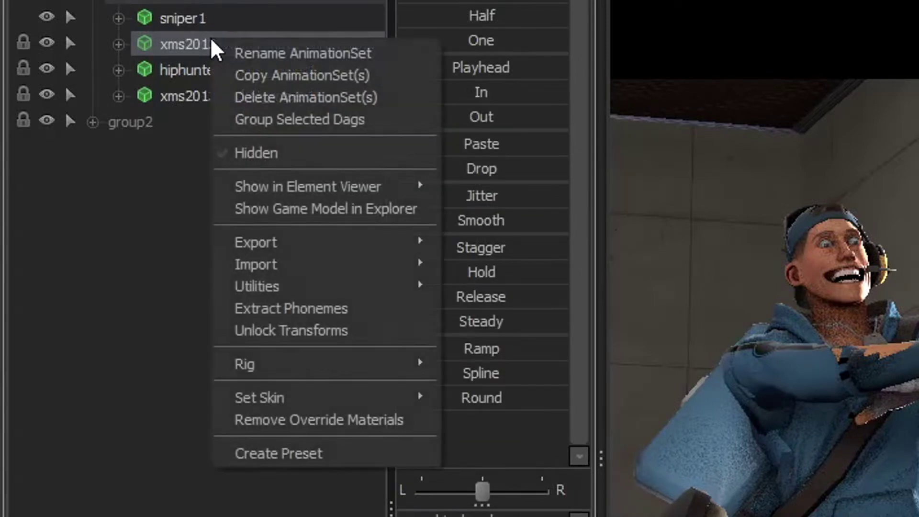
mouse_move(287, 186)
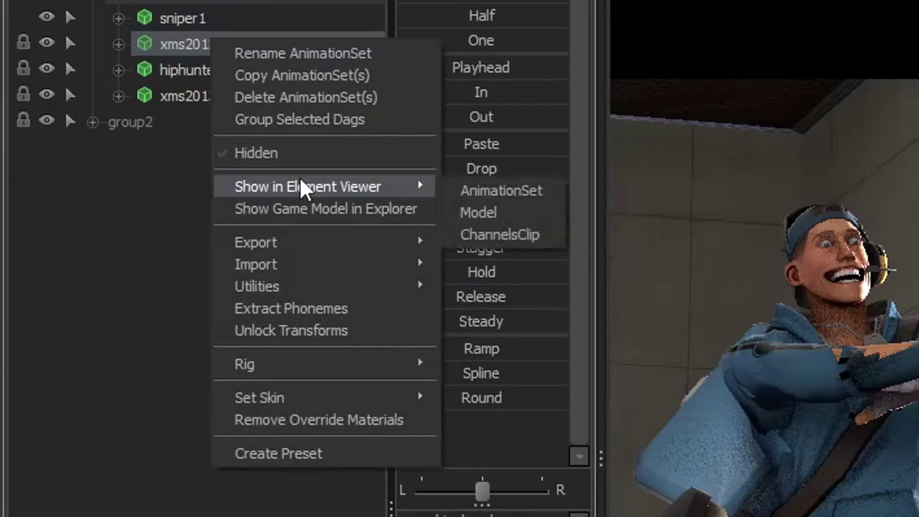
left_click(516, 213)
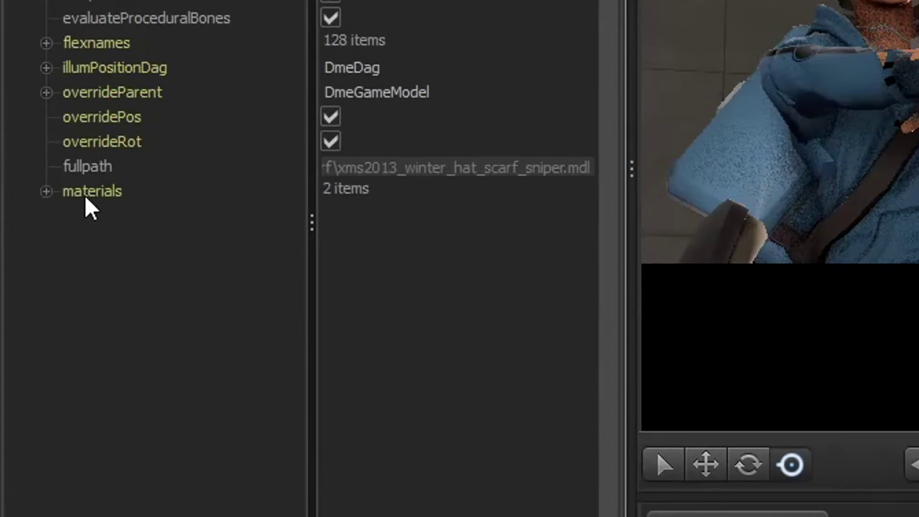
left_click(52, 448)
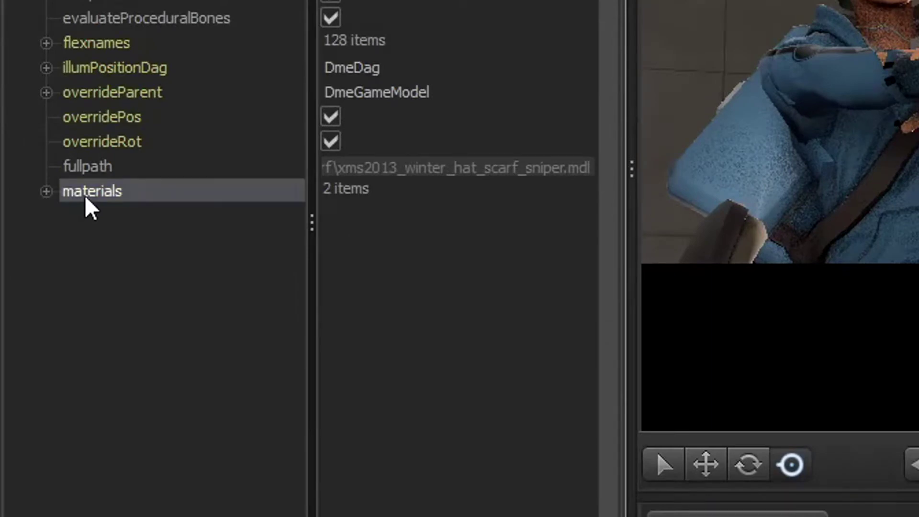
left_click(45, 193)
Expand the attributes of both the xms2013_winter_hat_scarf and xms2013_winter_hat_scarf_blue materials.
left_click(191, 223)
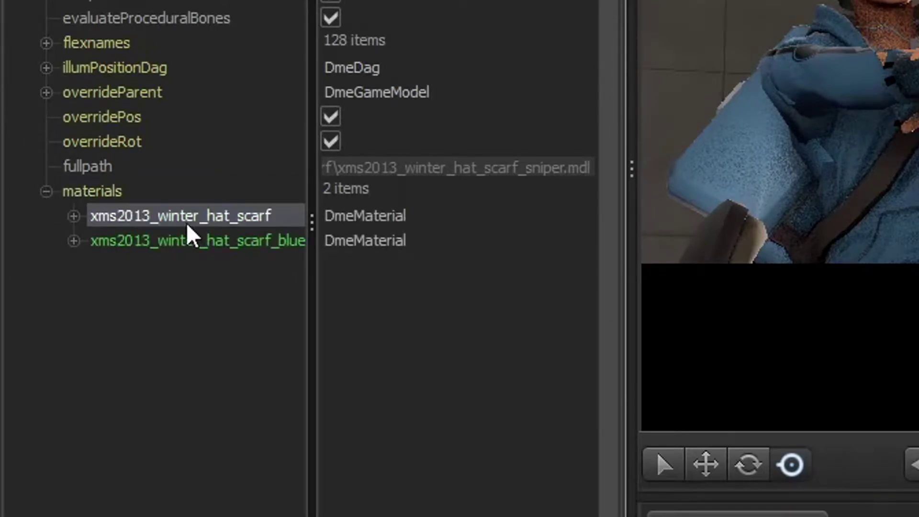
left_click(188, 239)
left_click(97, 224)
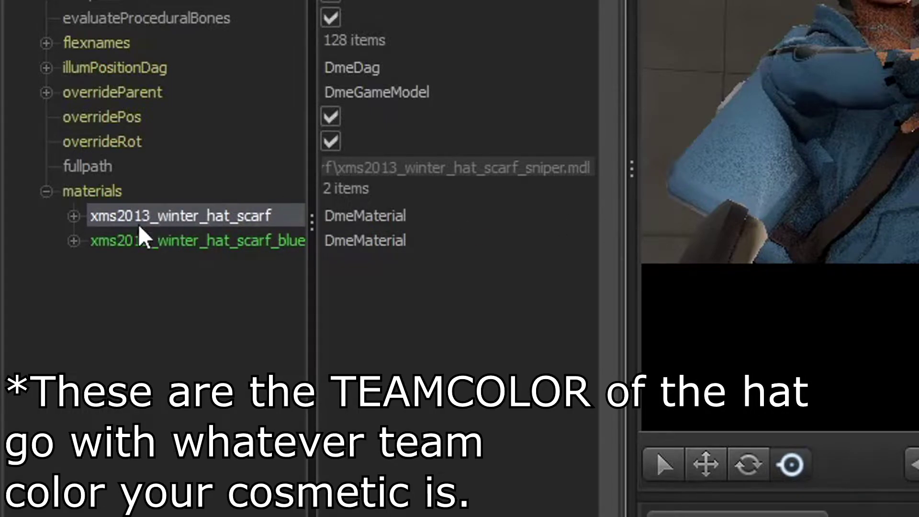
left_click(130, 241)
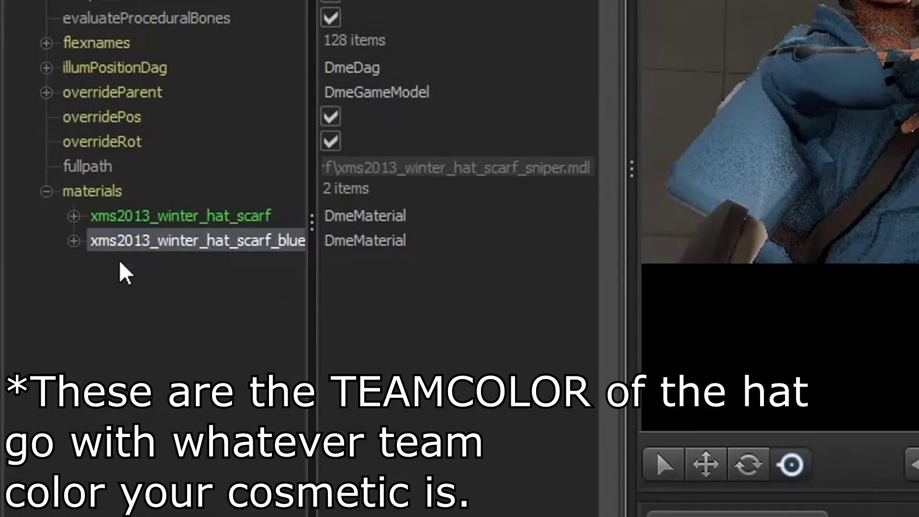
left_click(74, 217)
left_click(73, 364)
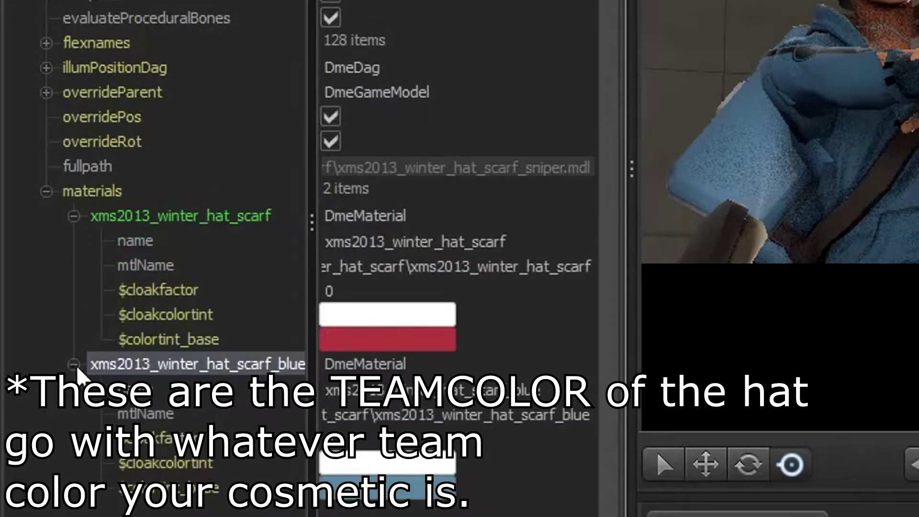
left_click(228, 221)
left_click(205, 371)
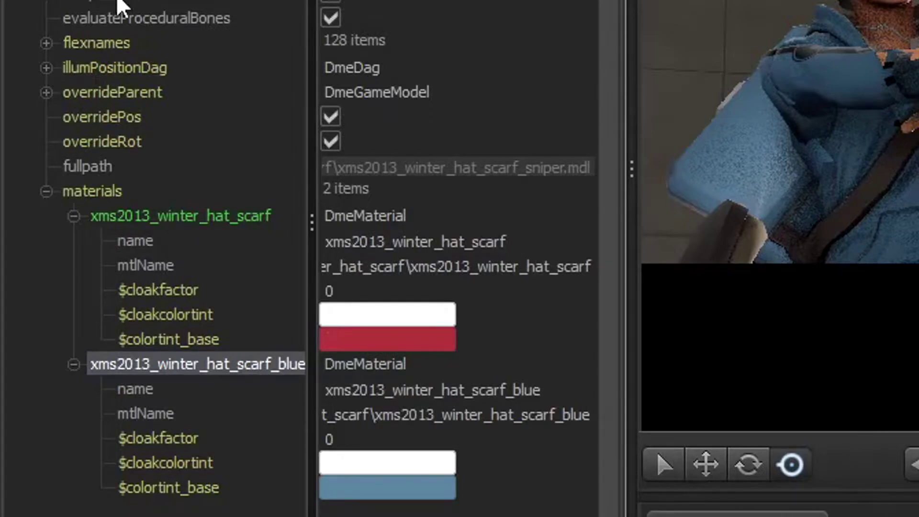
Try a brighter red, about RGB 244, 33, 38, as the $colortint_base of the xms2013_winter_hat_scarf material.
left_click(154, 215)
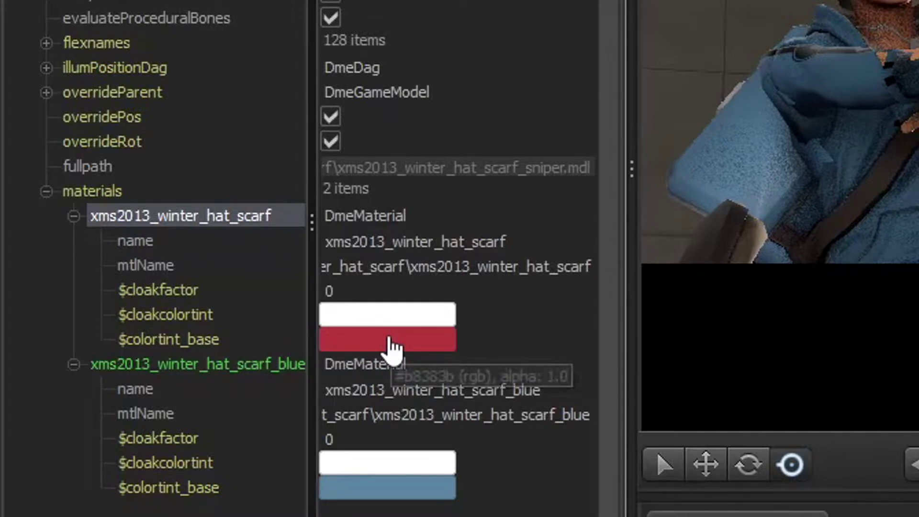
left_click(392, 345)
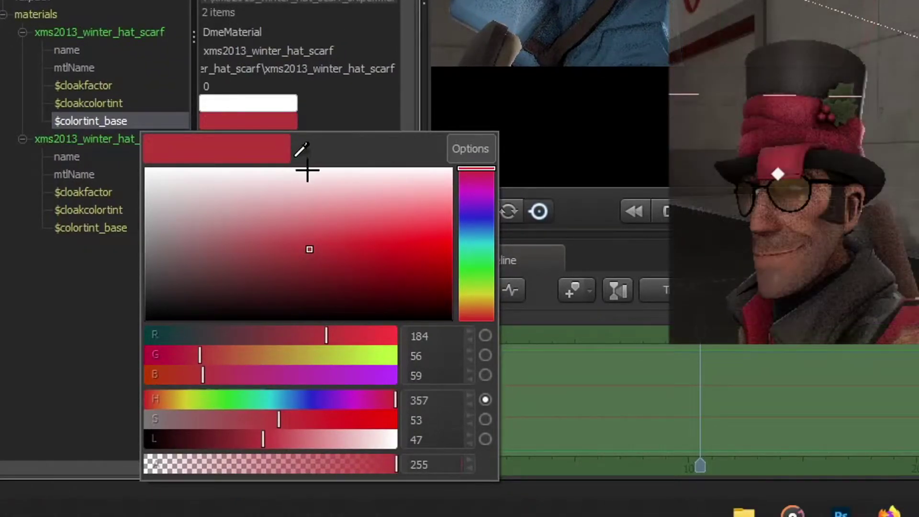
left_click(321, 238)
mouse_move(285, 236)
left_mouse_down()
mouse_move(382, 248)
mouse_move(307, 174)
mouse_move(244, 258)
mouse_move(290, 164)
mouse_move(396, 201)
mouse_move(246, 206)
mouse_move(145, 168)
mouse_move(389, 303)
mouse_move(107, 294)
mouse_move(264, 225)
mouse_move(533, 239)
mouse_move(434, 221)
left_mouse_up()
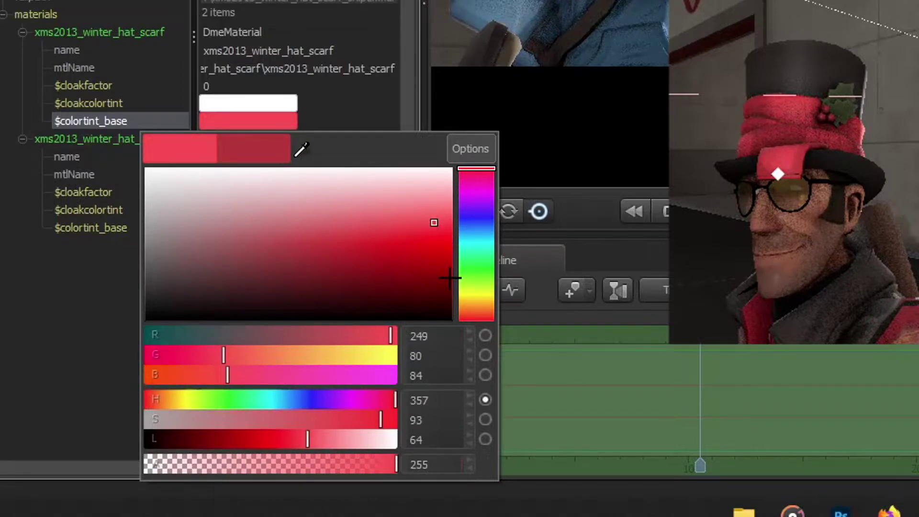
left_click(425, 239)
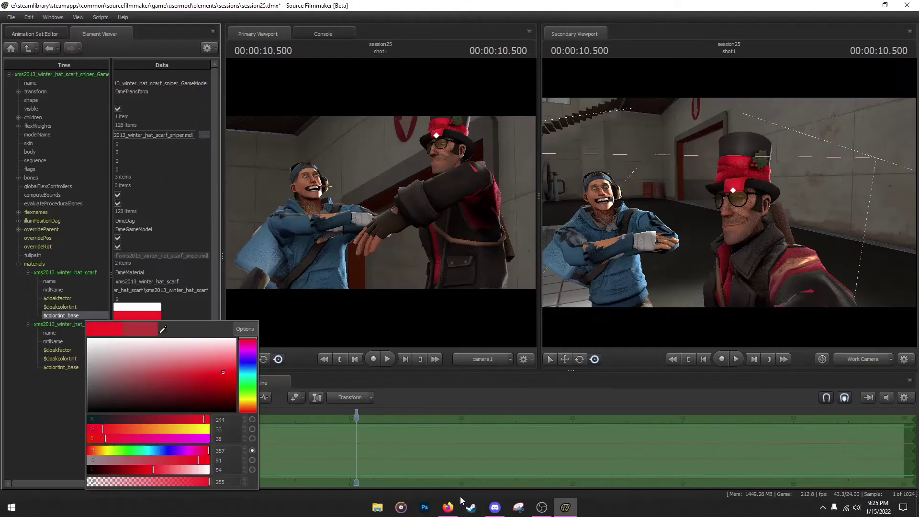
Switch to Firefox and check the RGB values of Mann Co. Orange on the Paint Can page again.
left_click(889, 513)
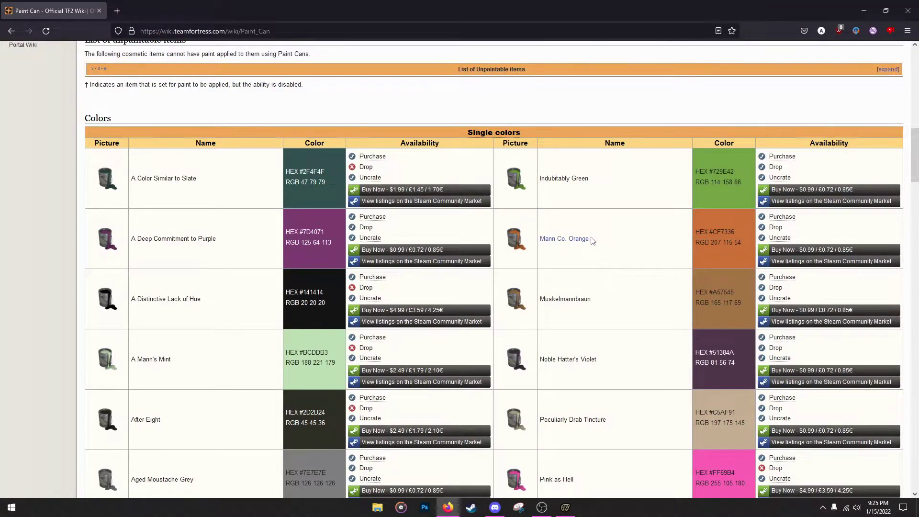
mouse_move(512, 216)
left_mouse_down()
mouse_move(541, 235)
mouse_move(607, 254)
left_mouse_up()
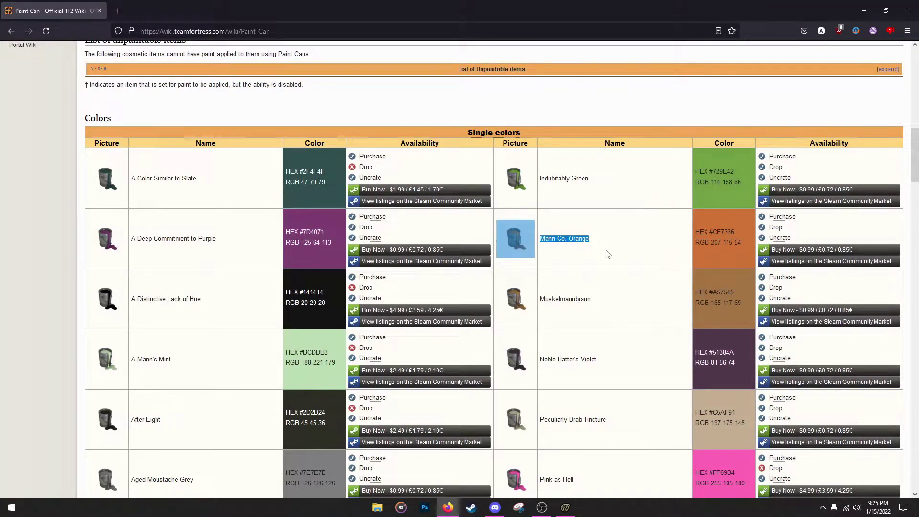
left_click(611, 254)
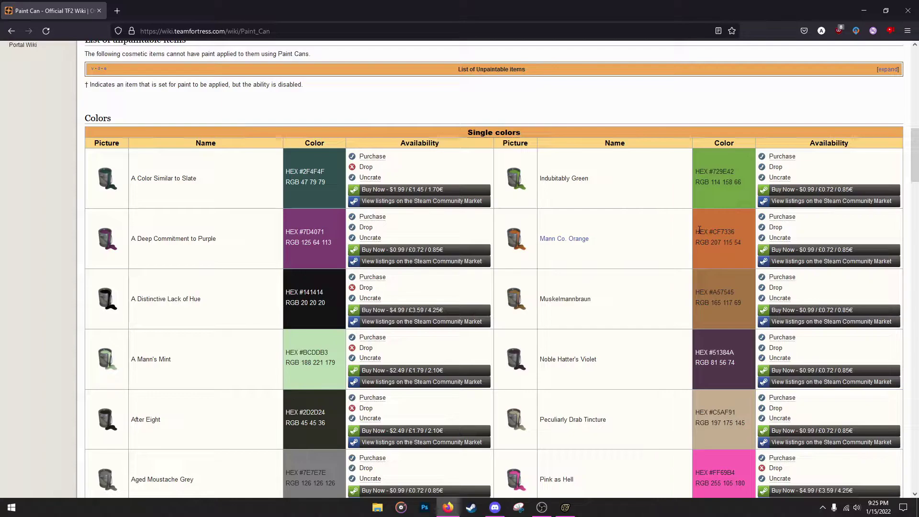
left_click_drag(699, 230, 723, 245)
left_click(711, 250)
Switch back to Source Filmmaker and set the $colortint_base of the xms2013_winter_hat_scarf material to RGB 207, 115, 54.
left_click(565, 507)
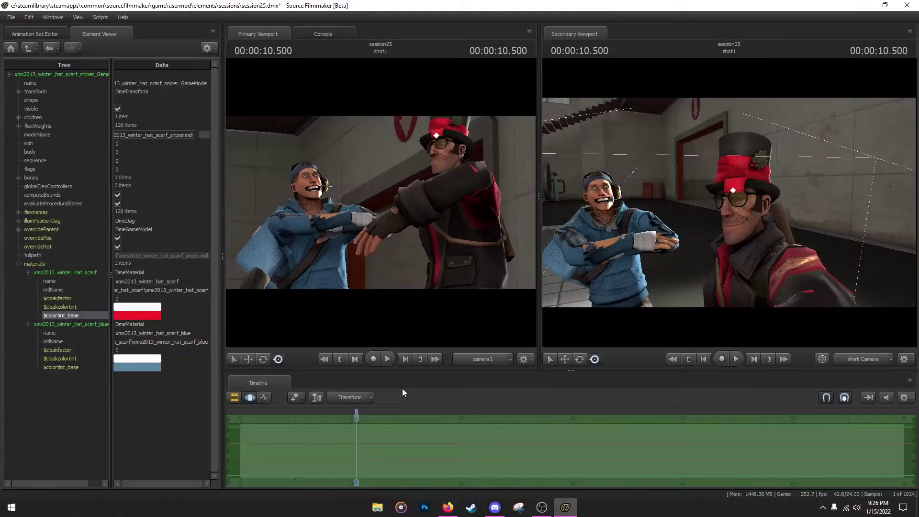
left_click(161, 317)
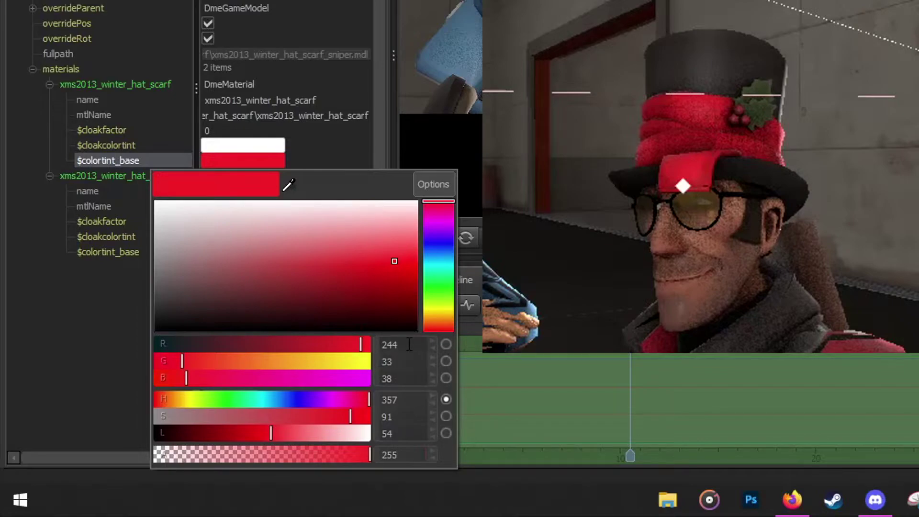
scroll(404, 345, "up", 1)
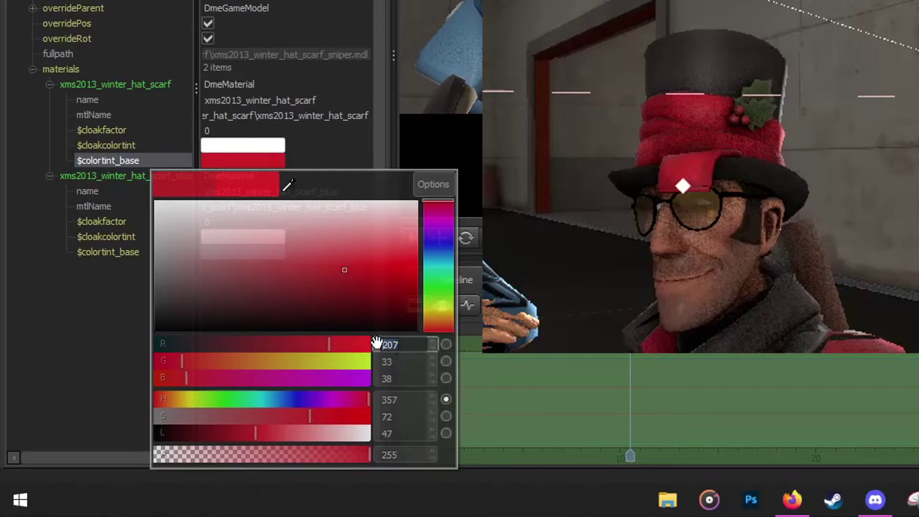
key("Tab")
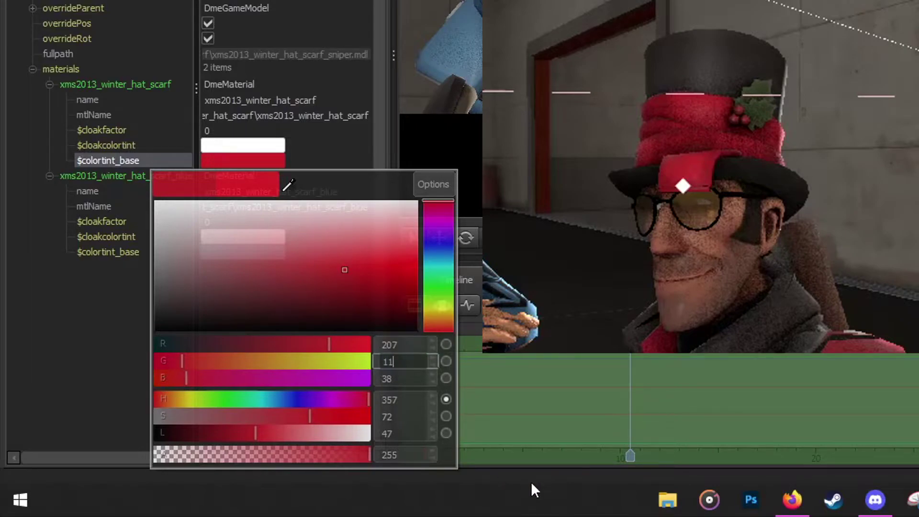
key("Return")
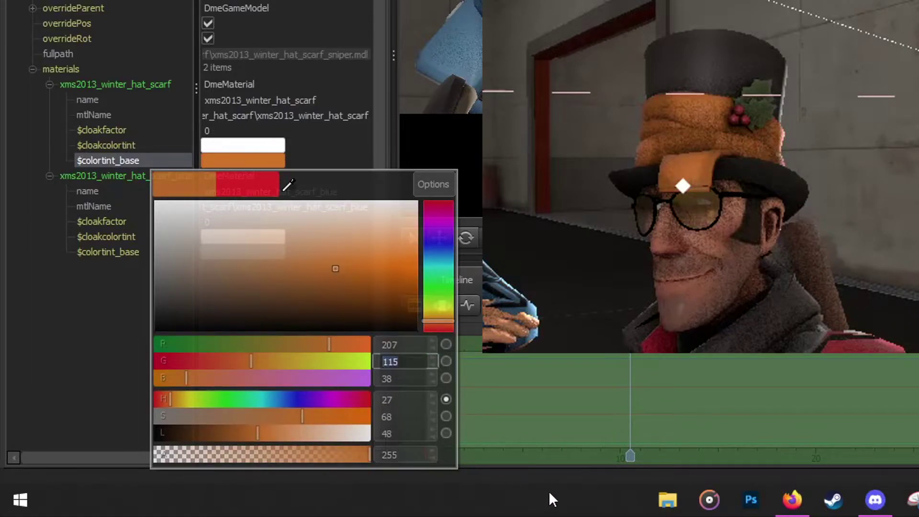
key("Tab")
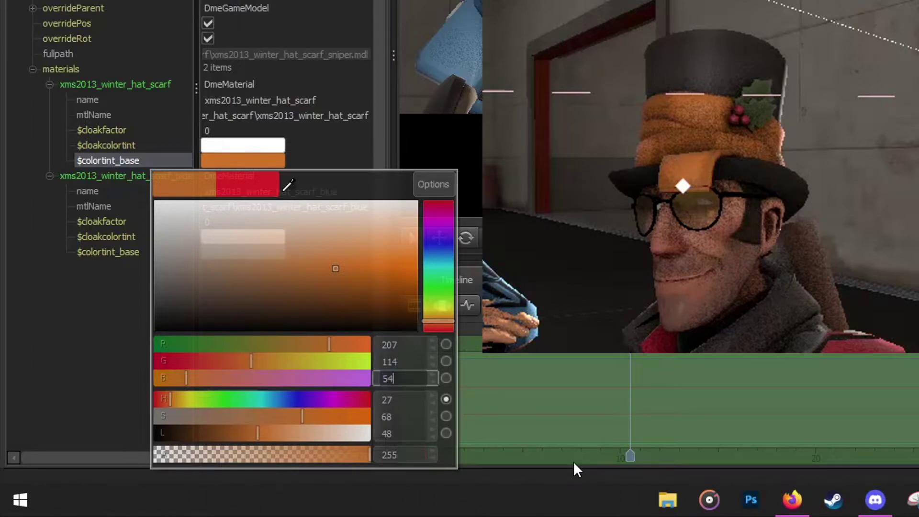
key("Return")
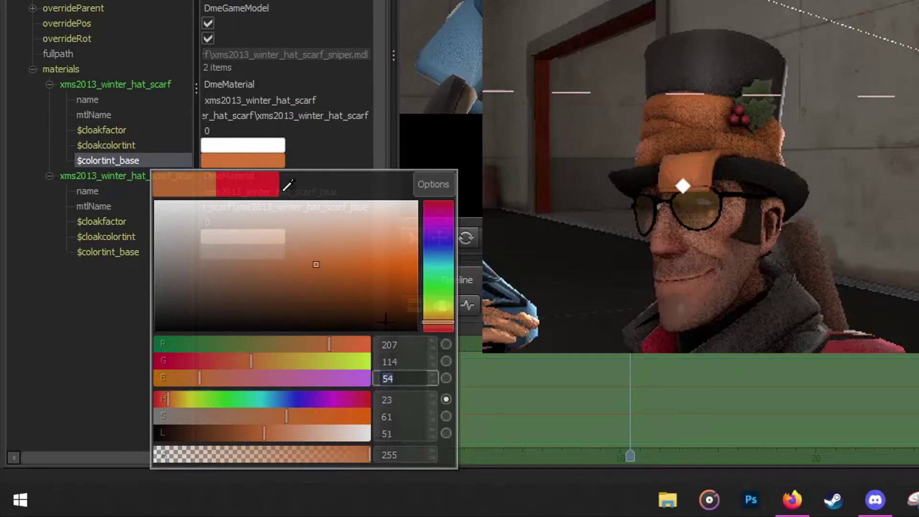
left_click(126, 335)
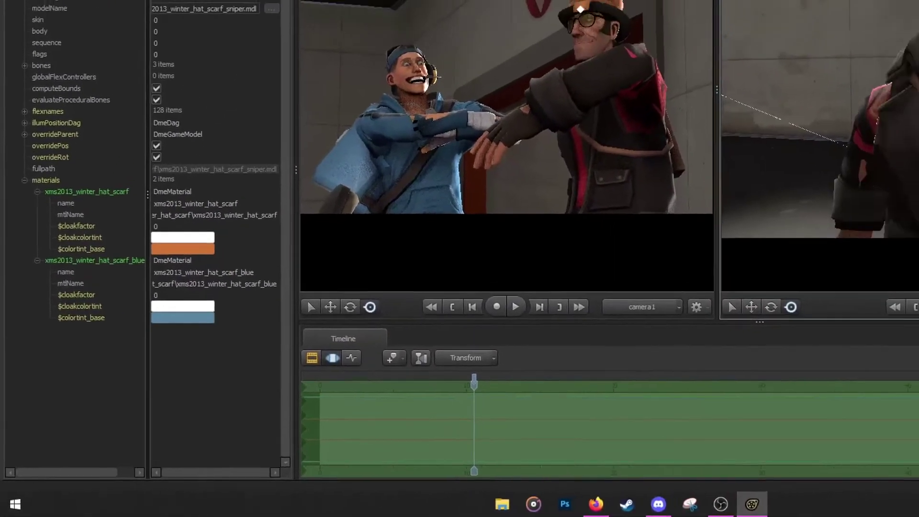
Add override materials to the xms2013_jacket_sniper1 animation set in group1.
left_click_drag(652, 109, 657, 221)
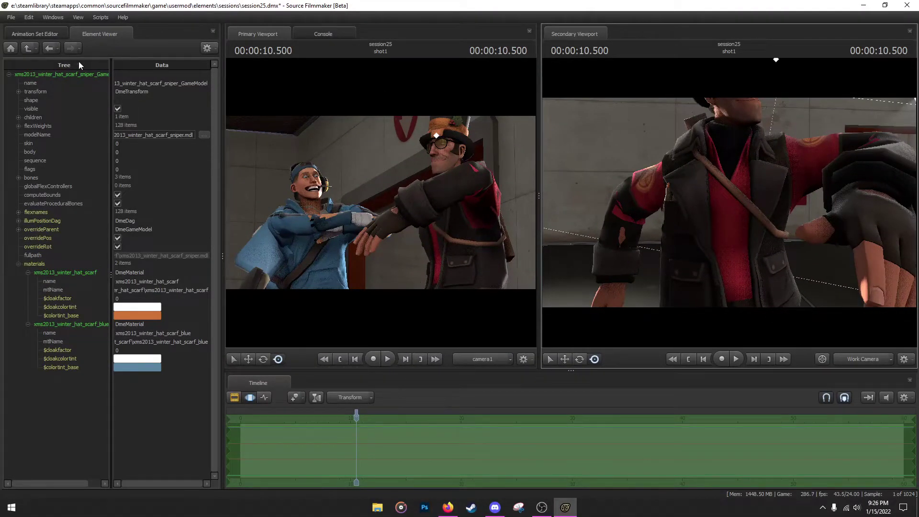
left_click(48, 34)
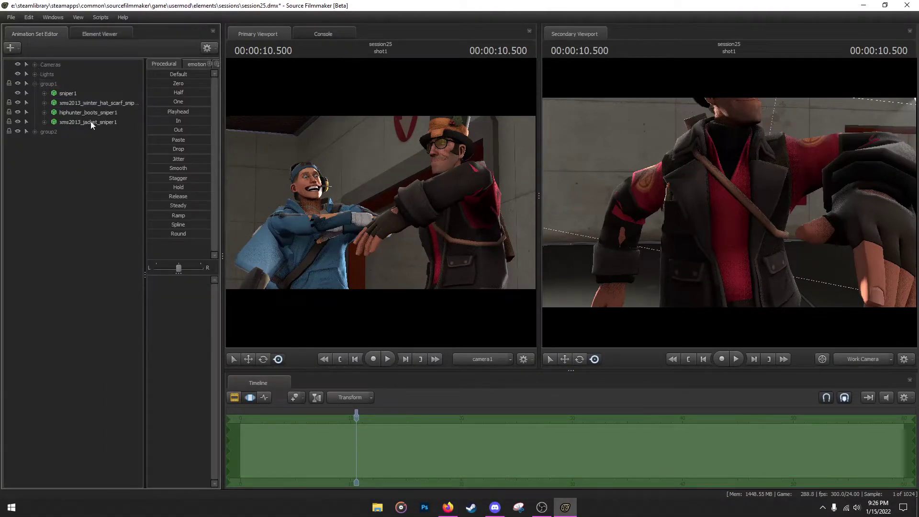
left_click_drag(666, 186, 702, 158)
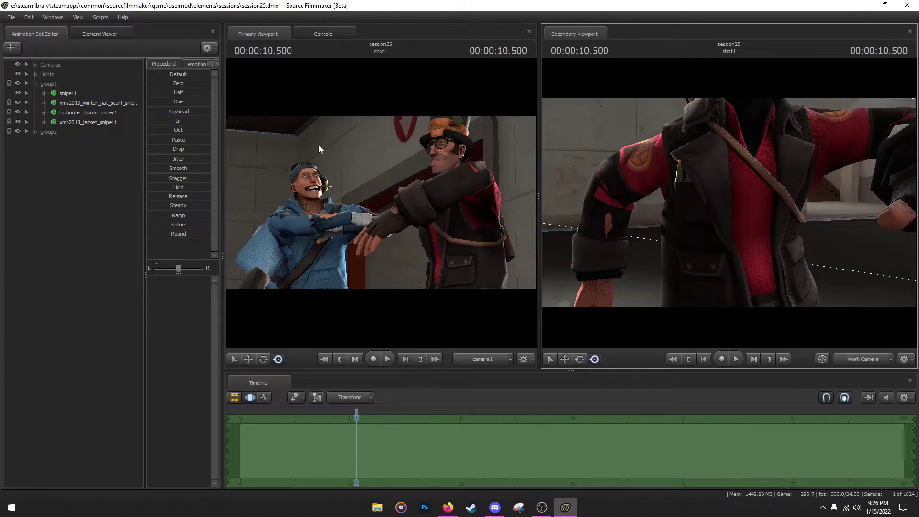
left_click(94, 103)
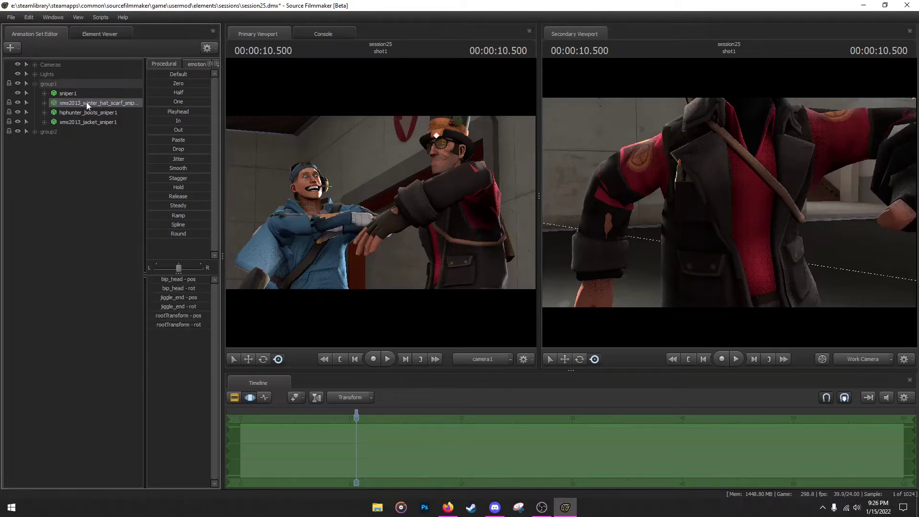
left_click(88, 112)
left_click(91, 122)
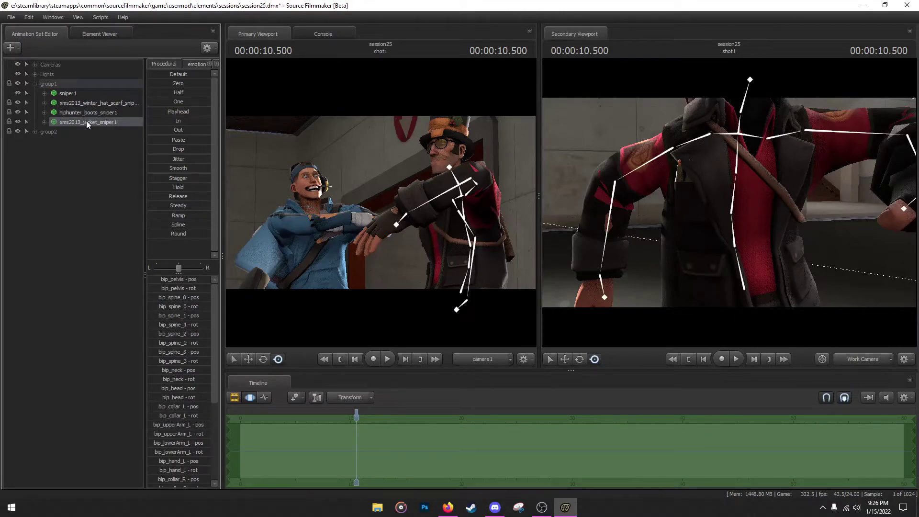
right_click(86, 121)
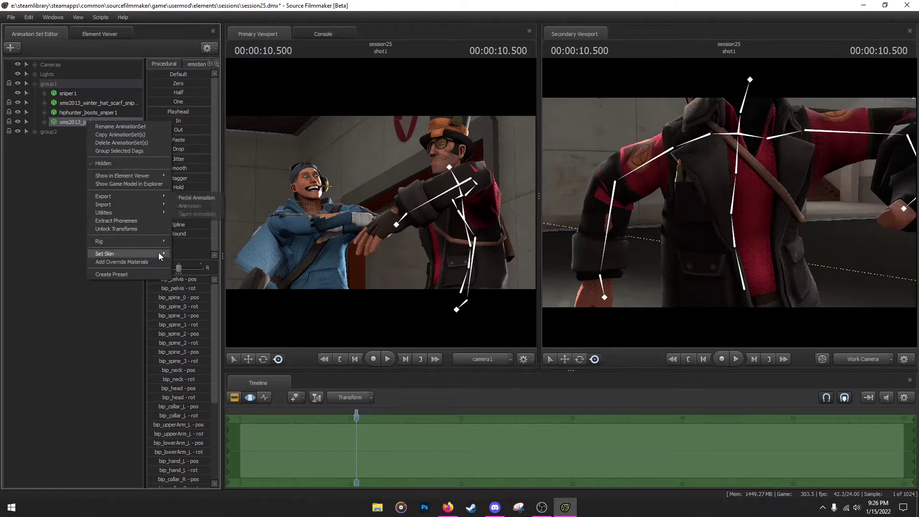
left_click(154, 264)
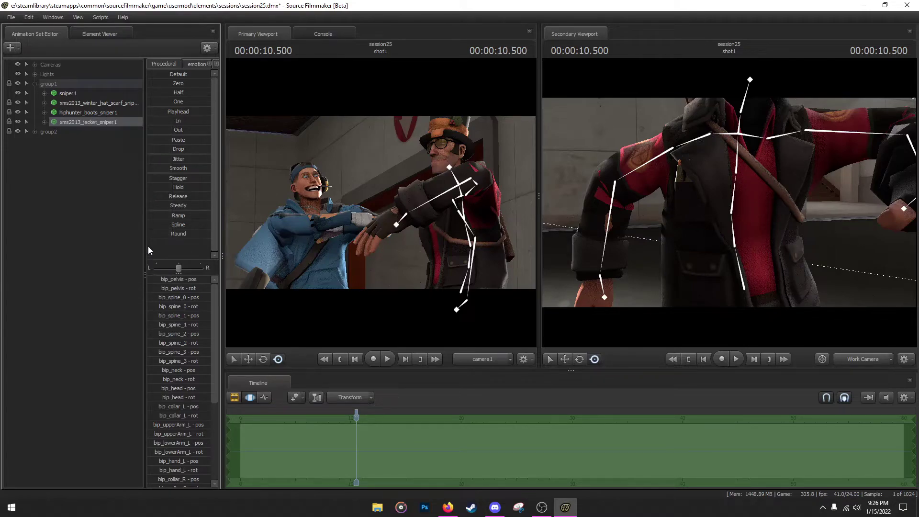
Show the sniper jacket's Model in the Element Viewer and expand its materials.
right_click(89, 120)
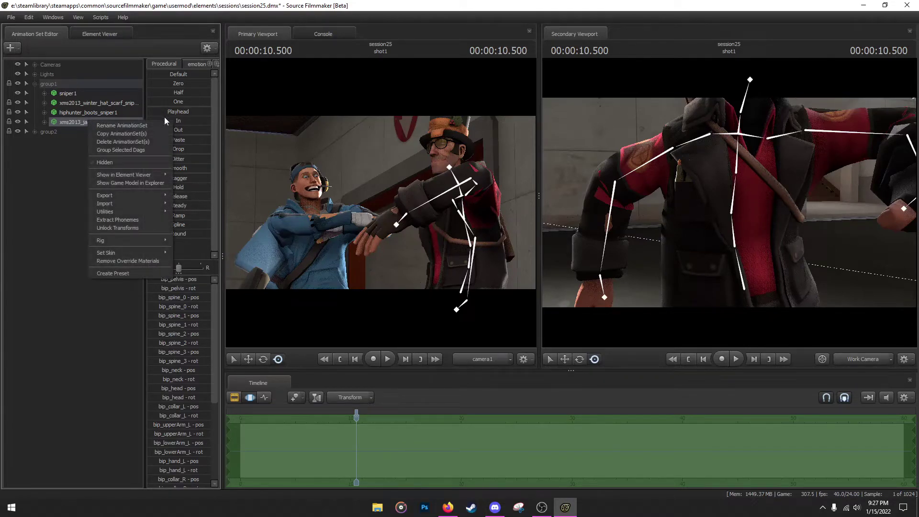
mouse_move(163, 175)
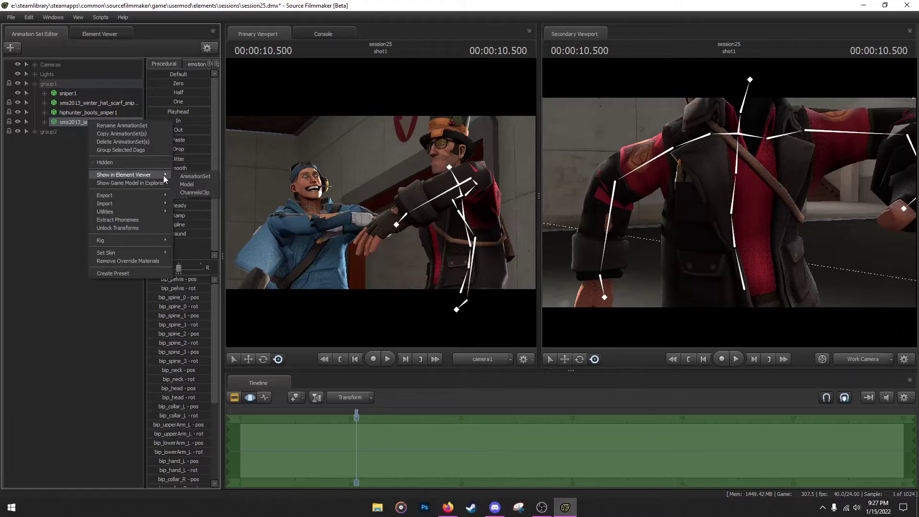
left_click(195, 185)
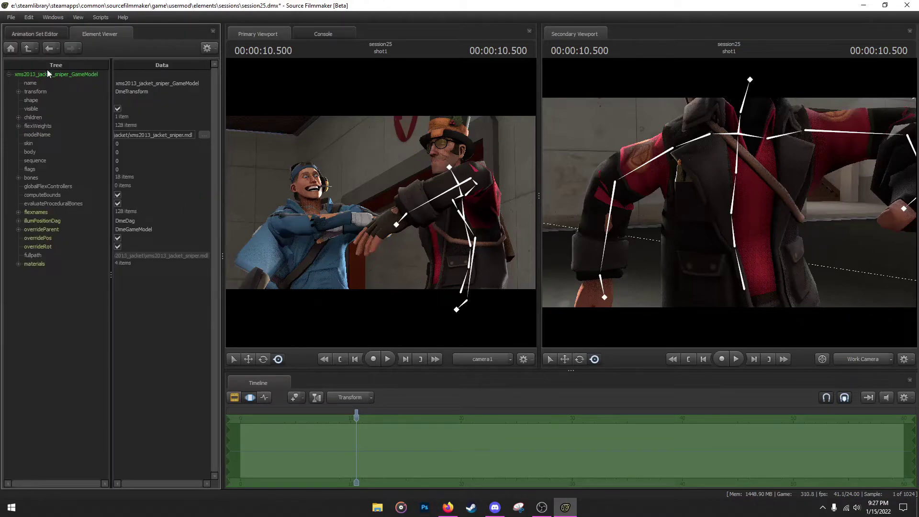
left_click(33, 264)
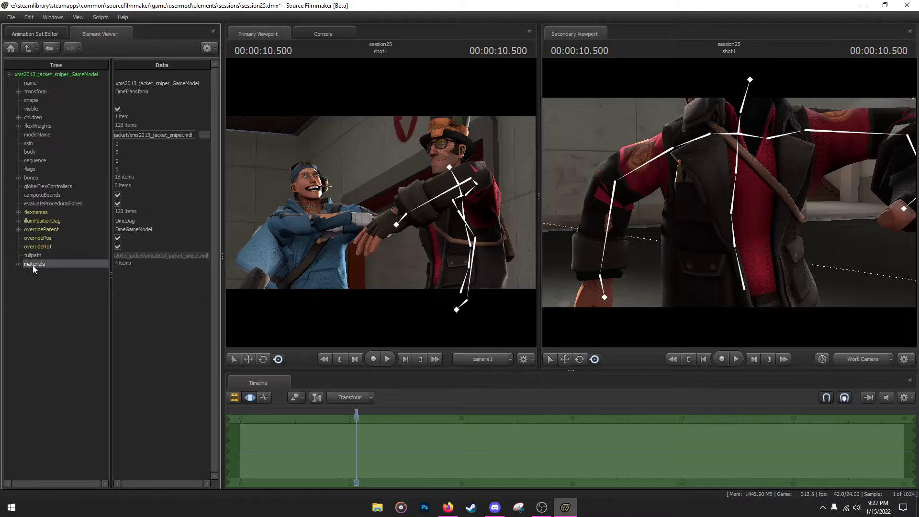
left_click(18, 263)
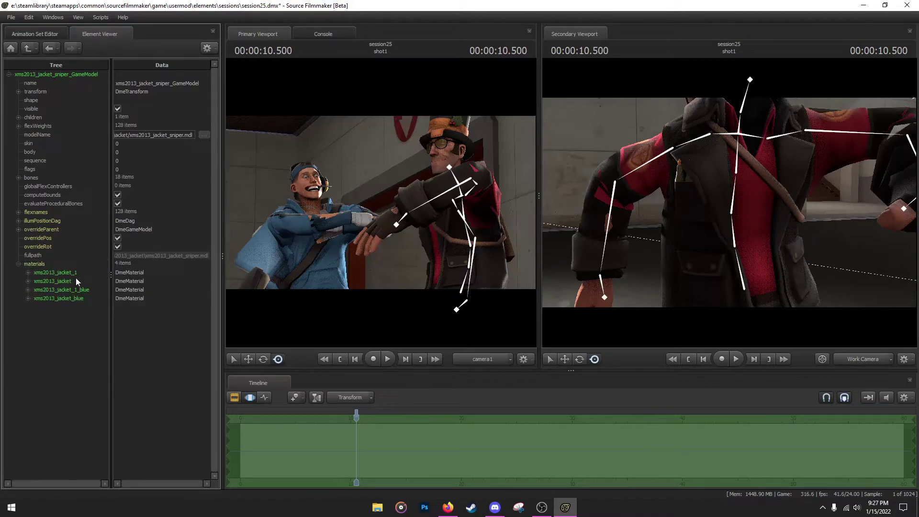
Expand the attributes of the xms2013_jacket_1 and xms2013_jacket_1_blue materials.
left_click(28, 272)
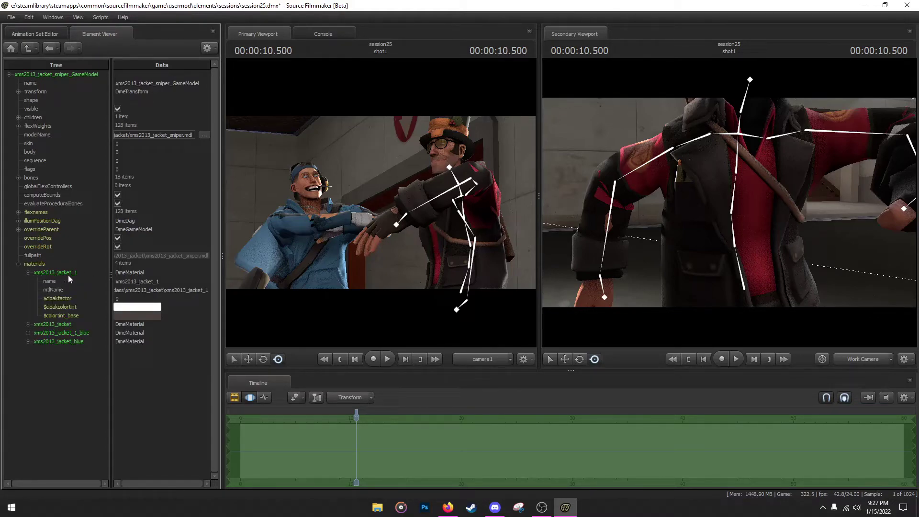
left_click(27, 333)
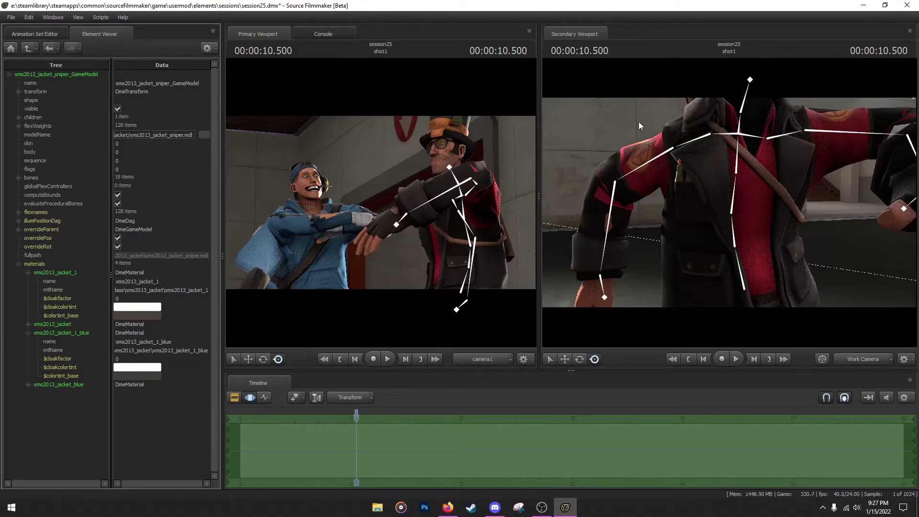
left_click(51, 274)
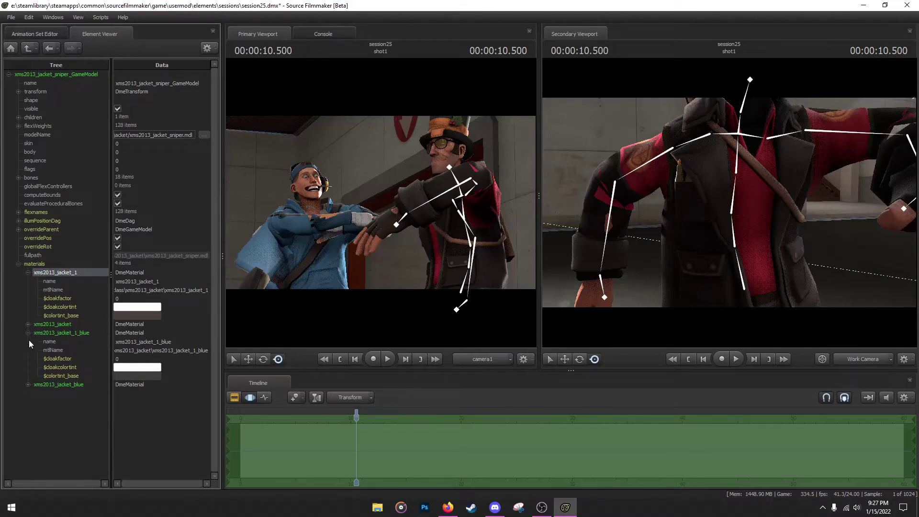
Try a salmon colour, about RGB 231, 146, 118, as the $colortint_base of the xms2013_jacket_1 material.
mouse_move(129, 324)
left_click(160, 318)
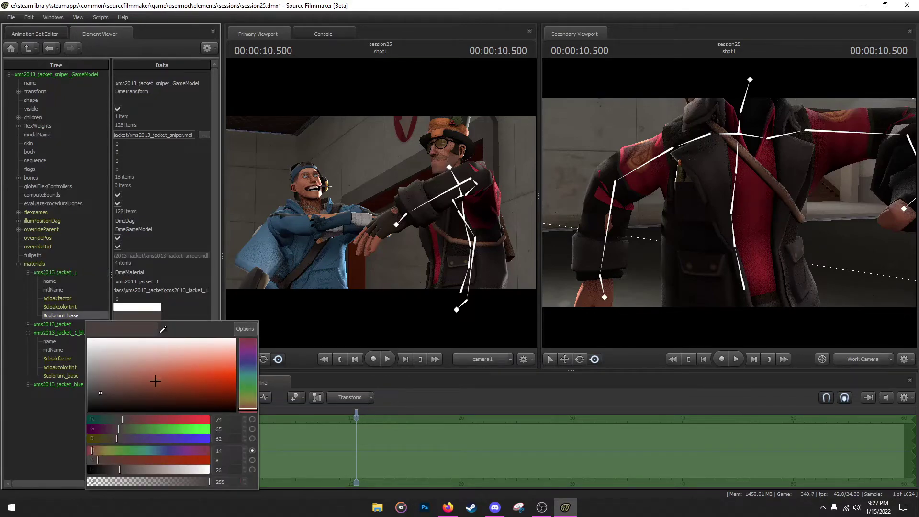
mouse_move(154, 380)
left_mouse_down()
mouse_move(174, 339)
mouse_move(199, 364)
mouse_move(184, 401)
mouse_move(193, 397)
mouse_move(202, 389)
mouse_move(181, 349)
mouse_move(191, 361)
left_mouse_up()
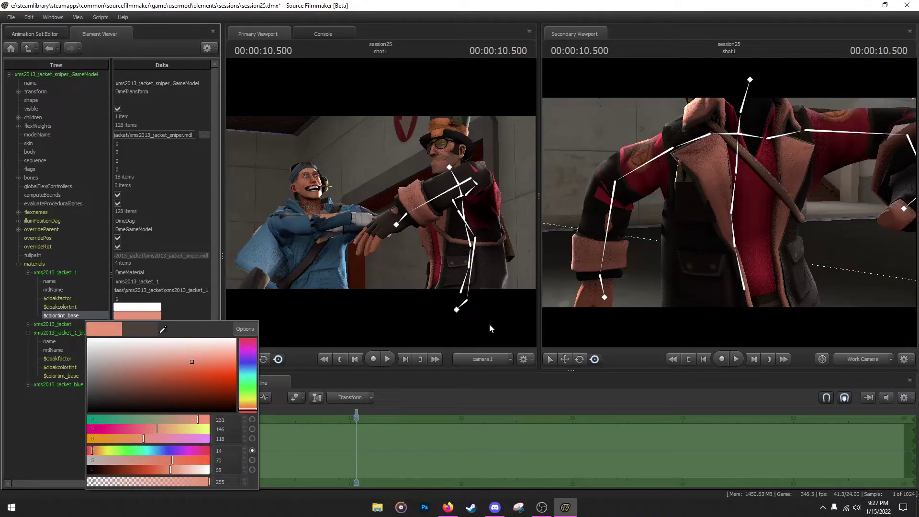
Switch to Firefox and look up the RGB values of The Bitter Taste of Defeat and Lime on the Paint Can page.
left_click(448, 507)
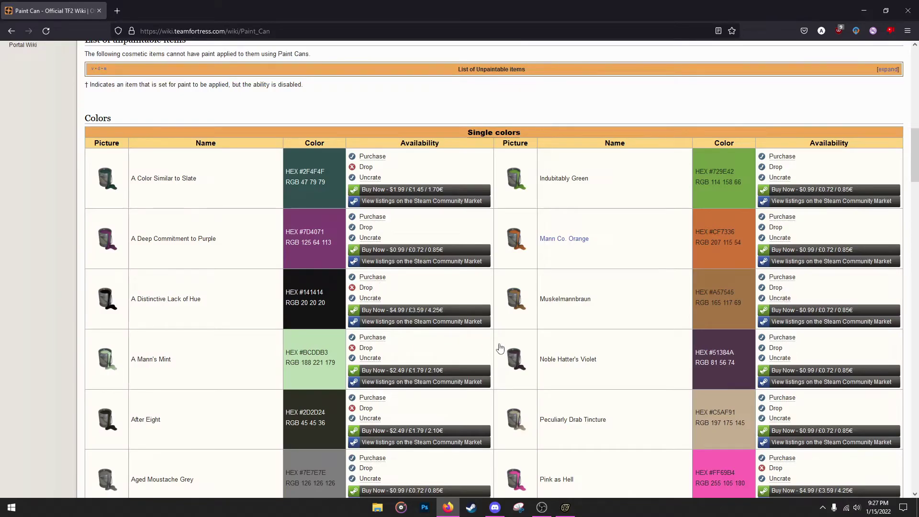
scroll(622, 211, "down", 7)
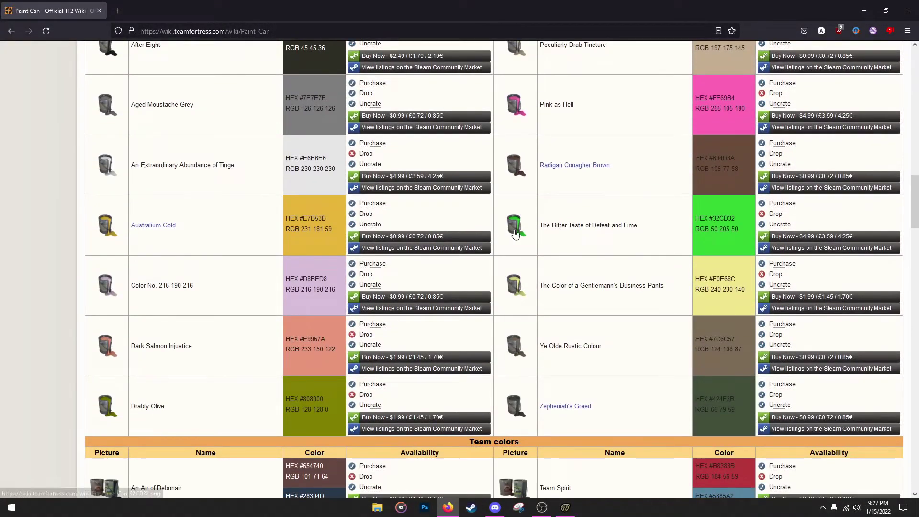
triple_click(588, 225)
left_click(621, 262)
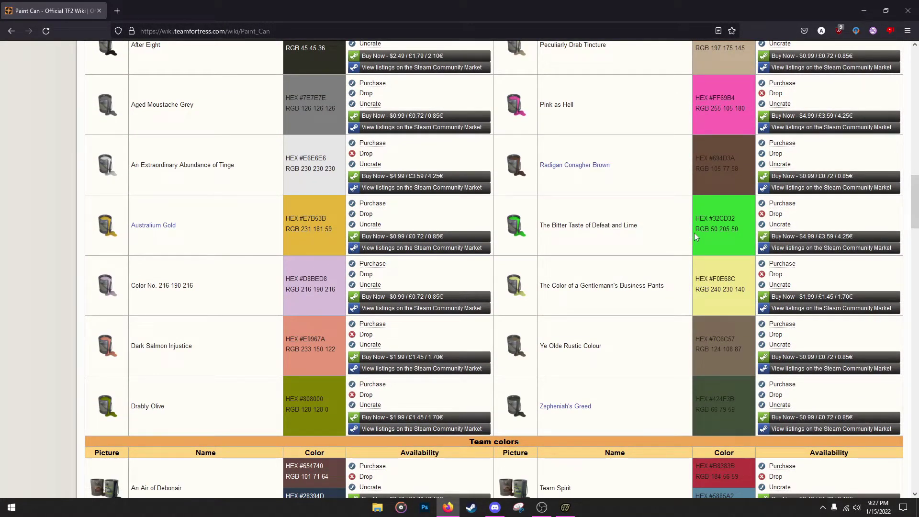
left_click_drag(693, 233, 749, 236)
left_click(719, 231)
left_click(557, 505)
left_click(148, 316)
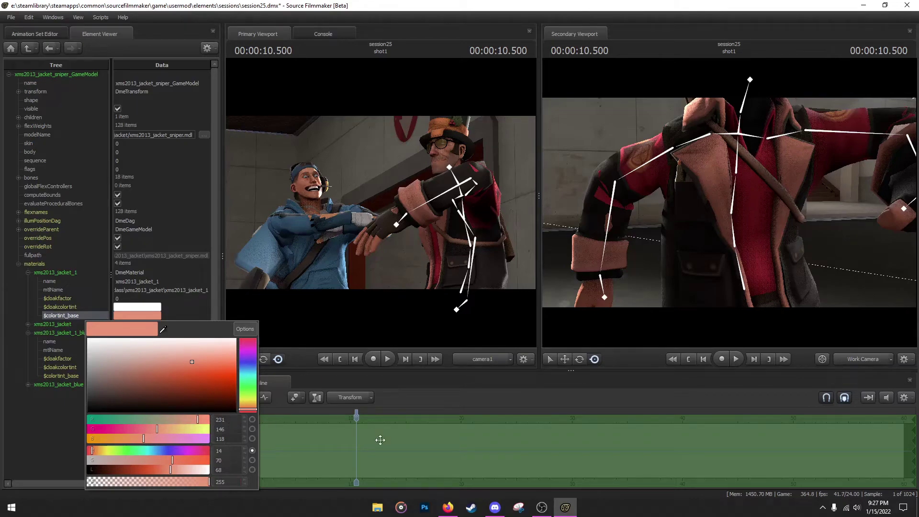
left_click(450, 507)
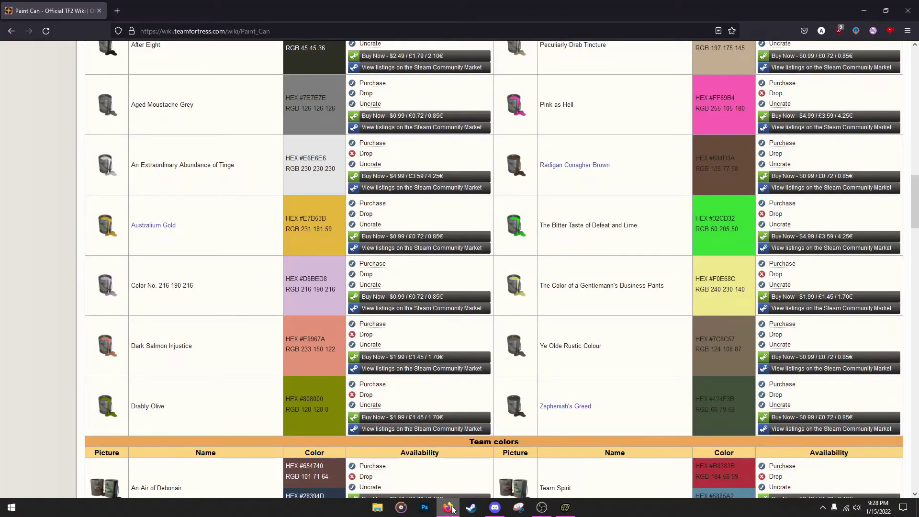
Switch back to Source Filmmaker and set the $colortint_base of the xms2013_jacket_1 material to RGB 50, 205, 50.
left_click(450, 507)
left_click(136, 315)
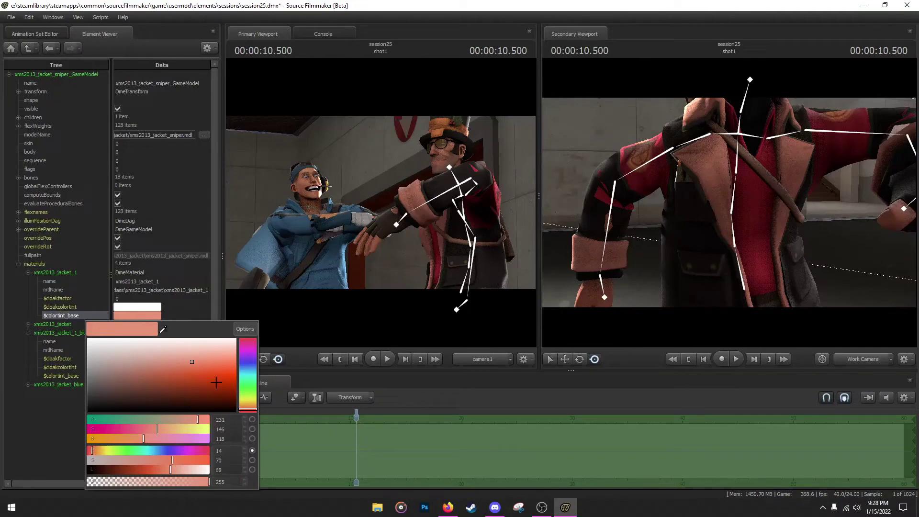
left_click(229, 421)
type("50")
key("Tab")
type("2")
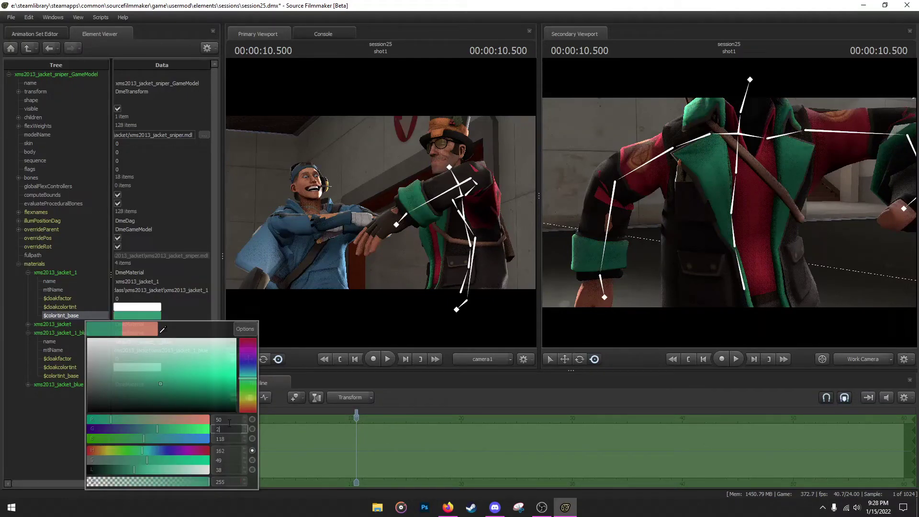
type("05")
key("Tab")
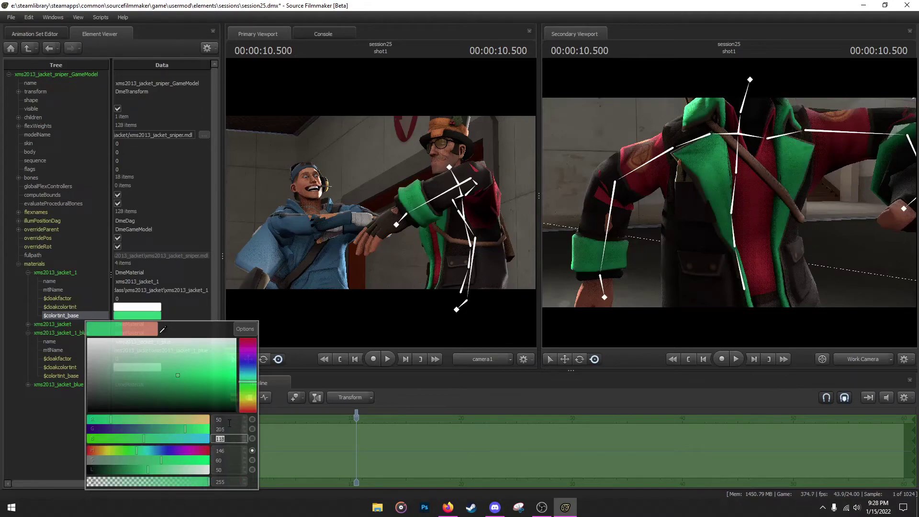
type("50")
key("Return")
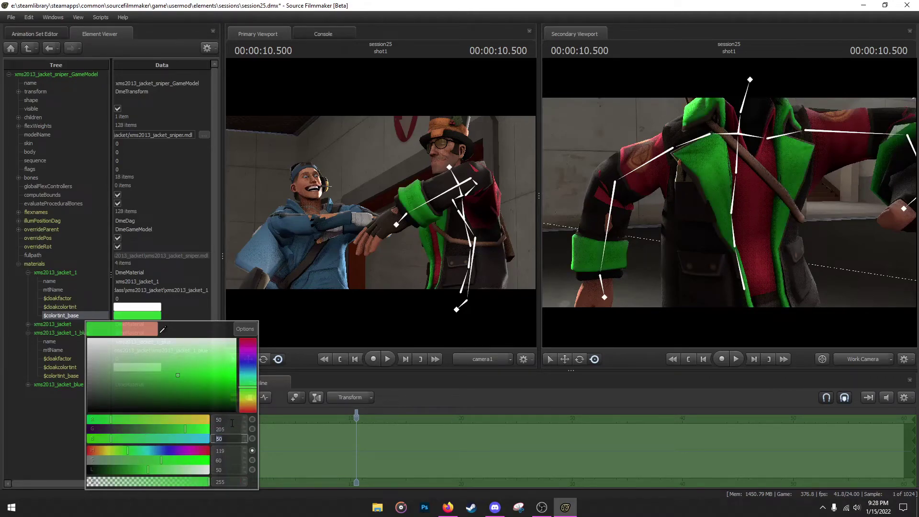
left_click_drag(779, 233, 719, 197)
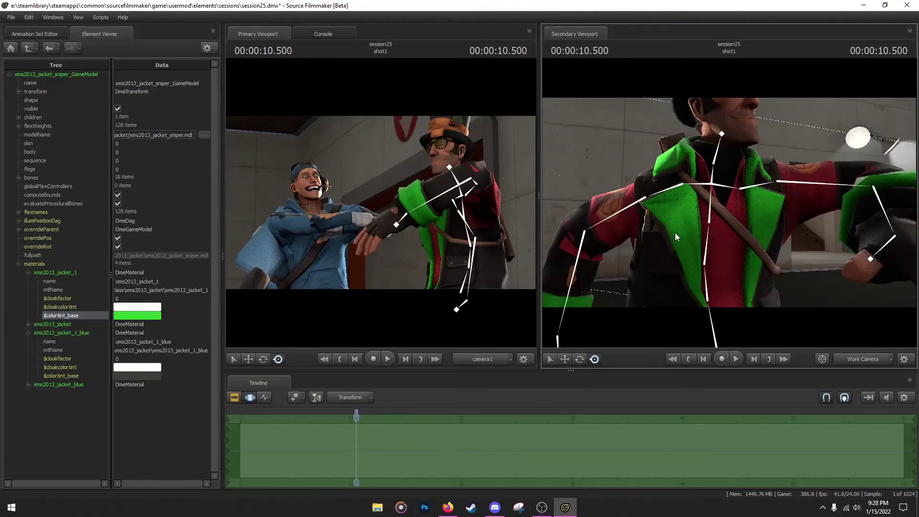